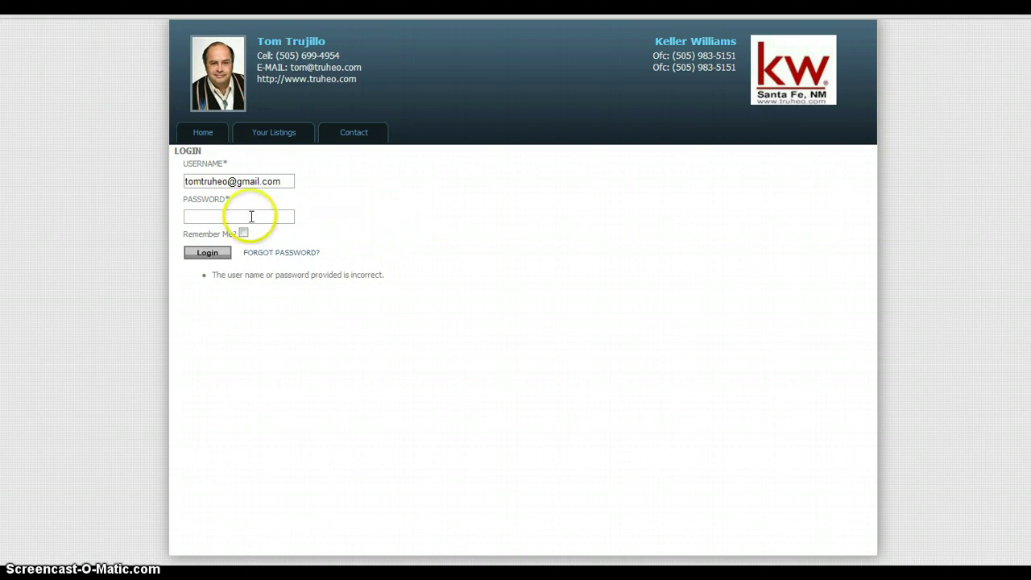
- Enter the account password in the login form to retry signing in
left_click(250, 216)
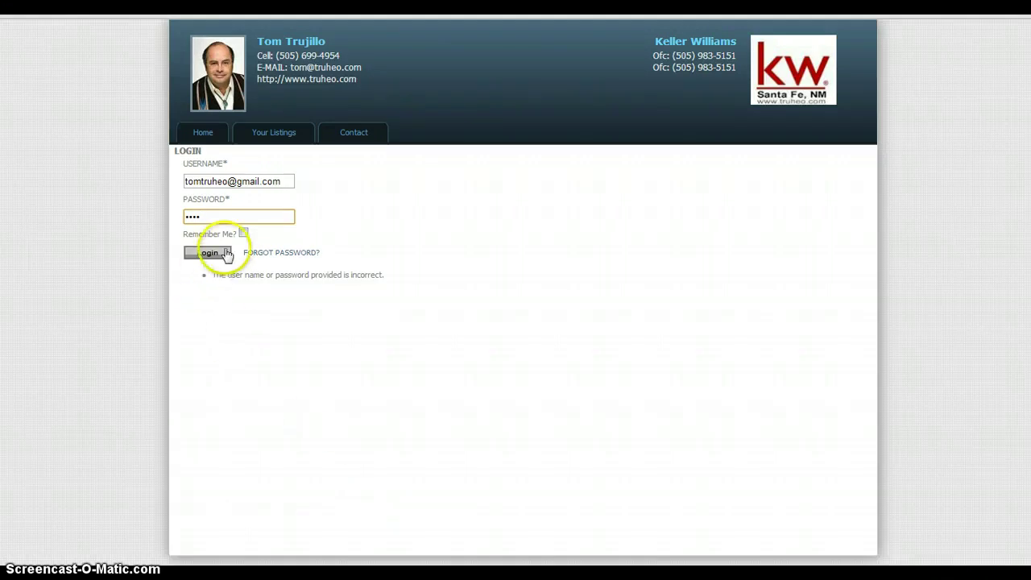
left_click(227, 254)
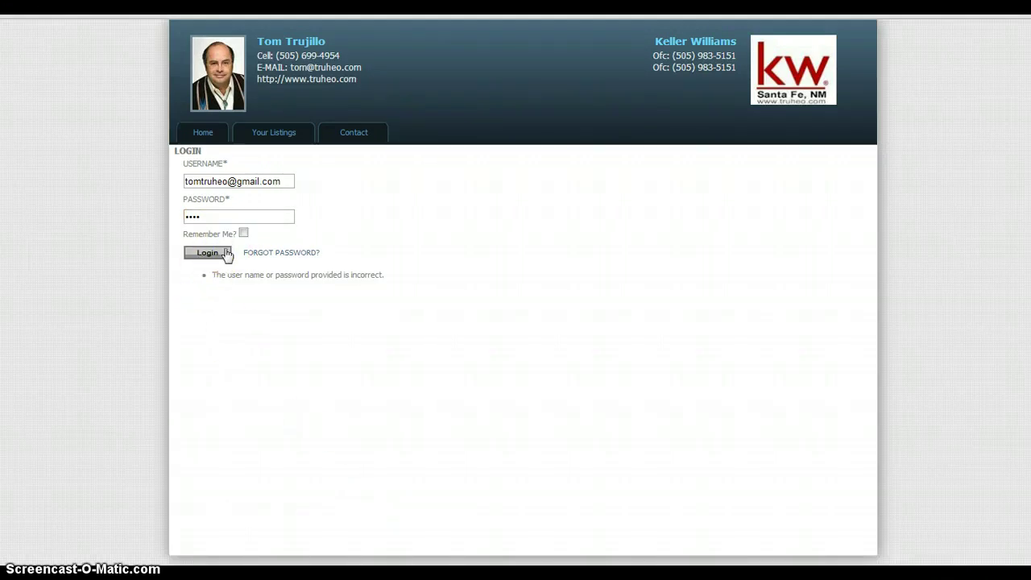
- Sign in, decline Chrome's password saving, and filter Your Listings to the second saved search
left_click(226, 254)
left_click(534, 323)
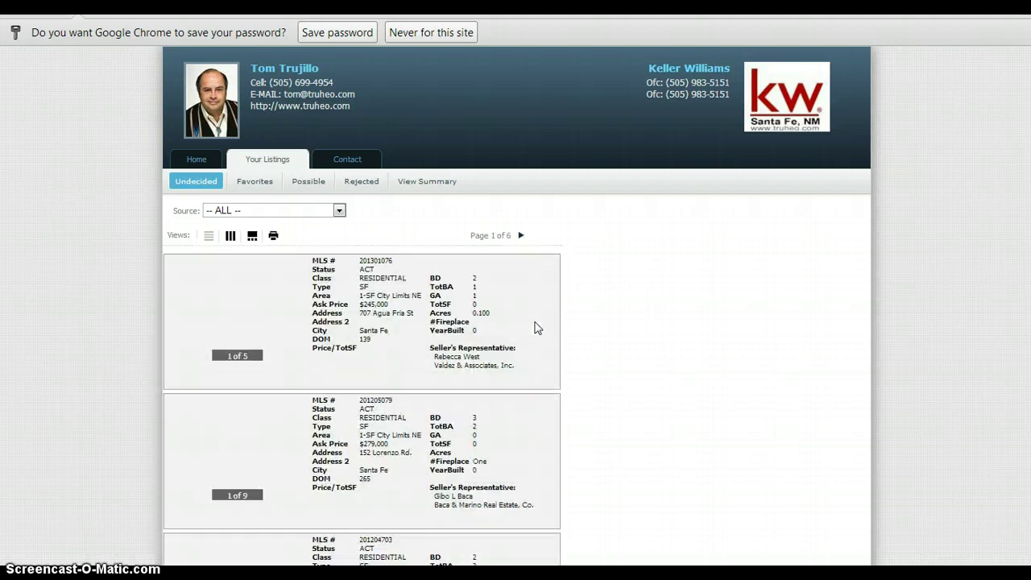
left_click(450, 32)
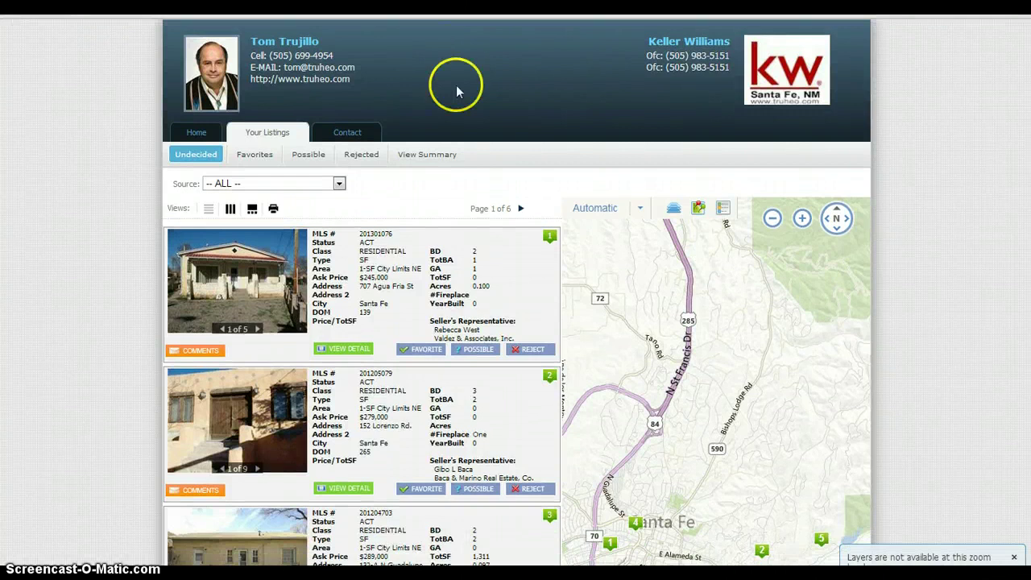
left_click(339, 184)
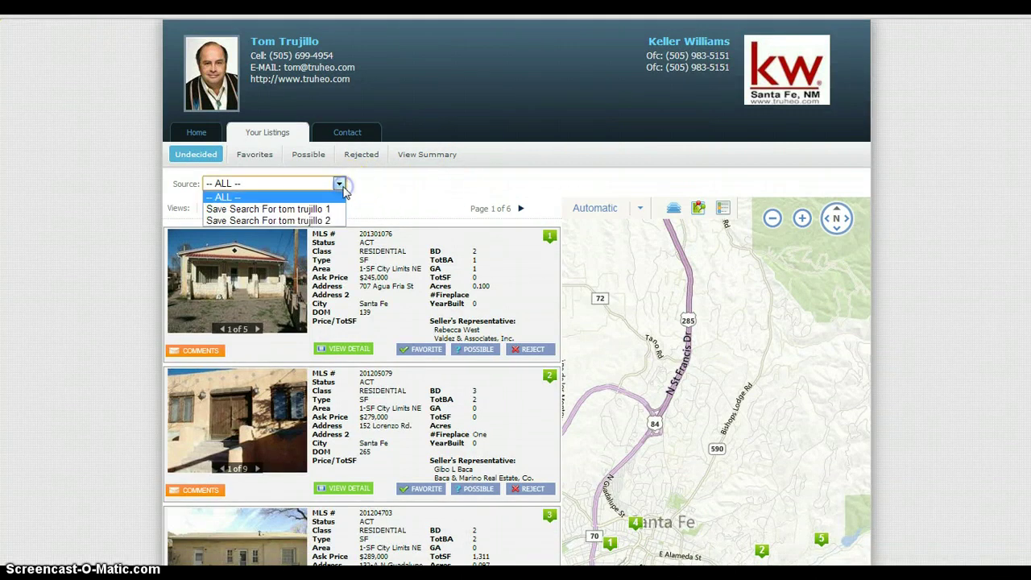
left_click(329, 223)
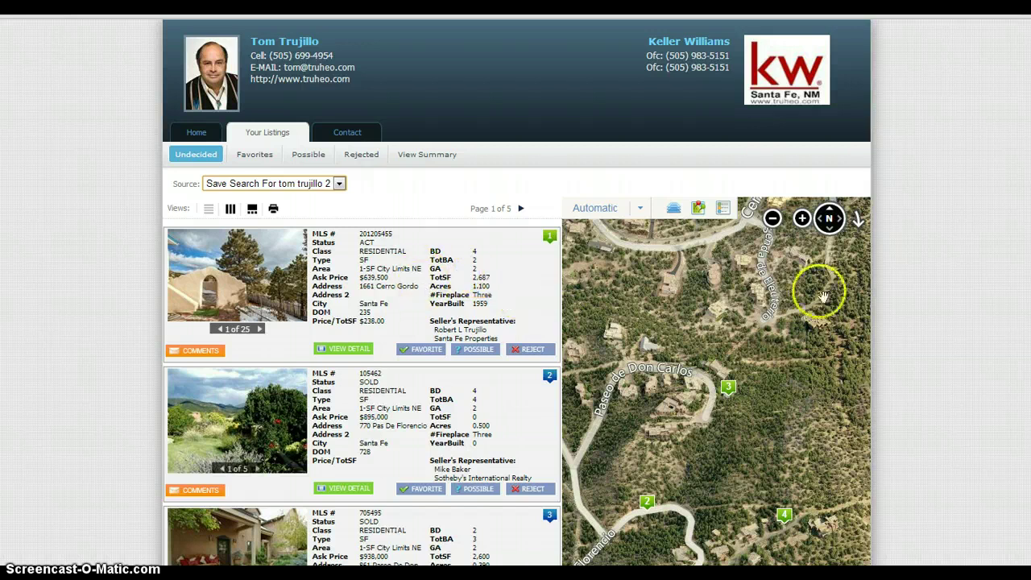
- Scroll through the listings, then zoom the map out to a street map showing the listing markers
scroll(515, 322, "down", 5)
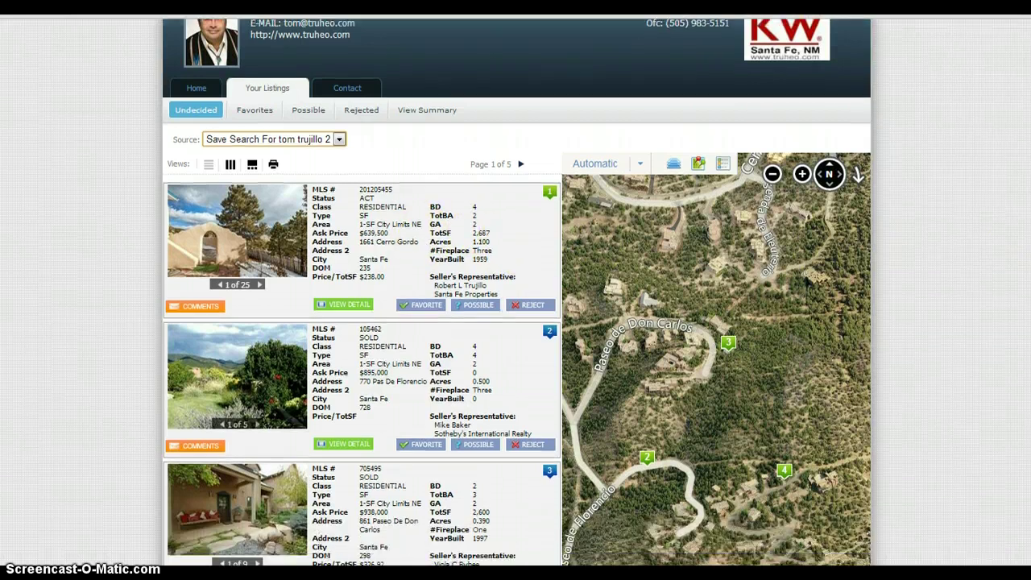
scroll(515, 290, "down", 4)
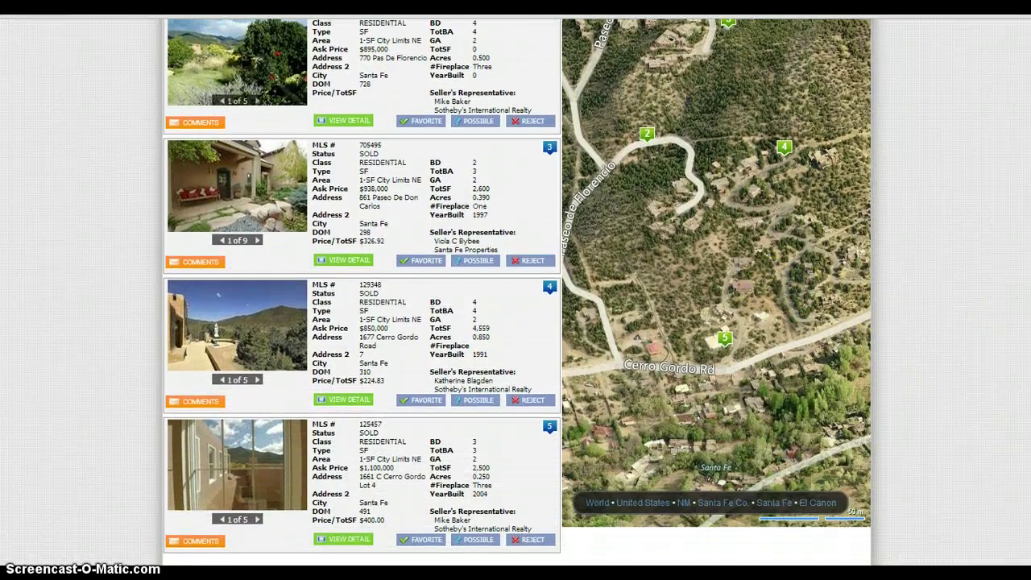
scroll(942, 217, "up", 7)
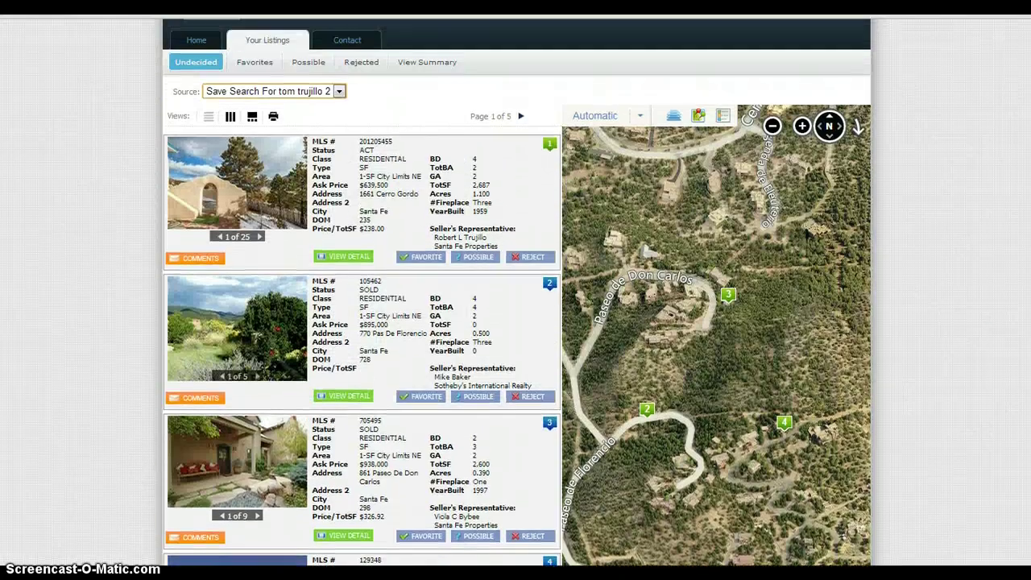
left_click(772, 127)
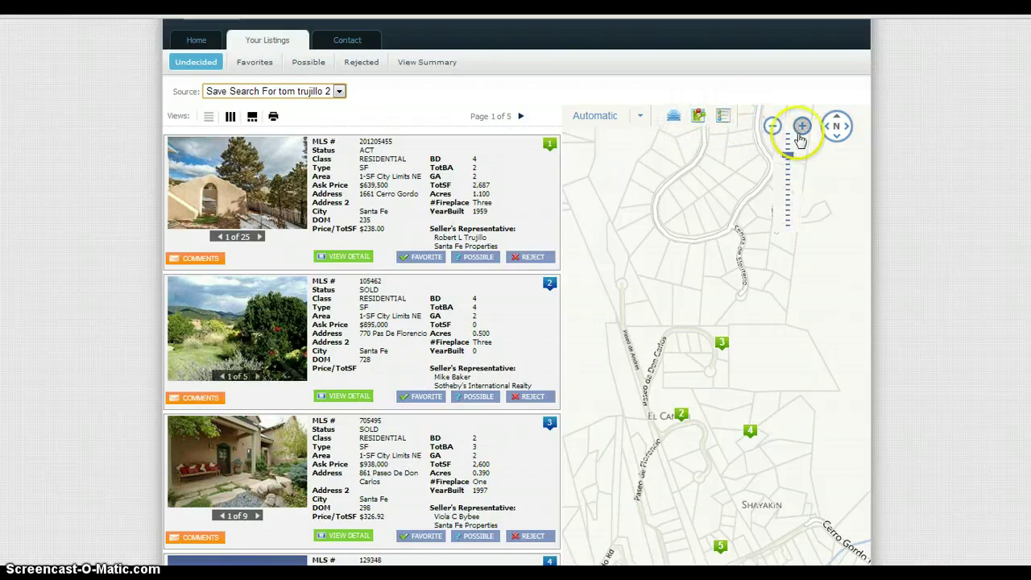
scroll(763, 340, "down", 1)
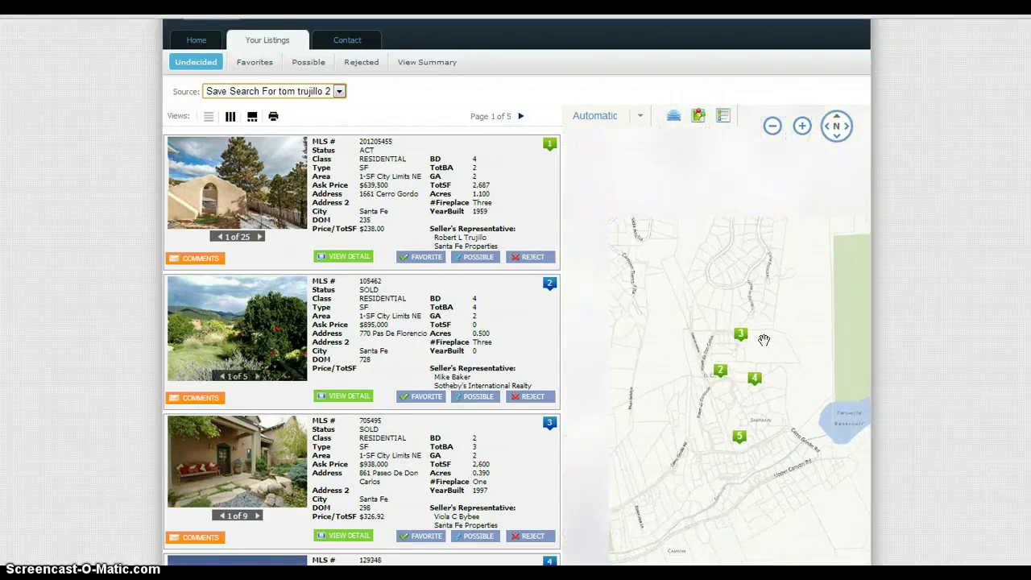
scroll(764, 340, "up", 2)
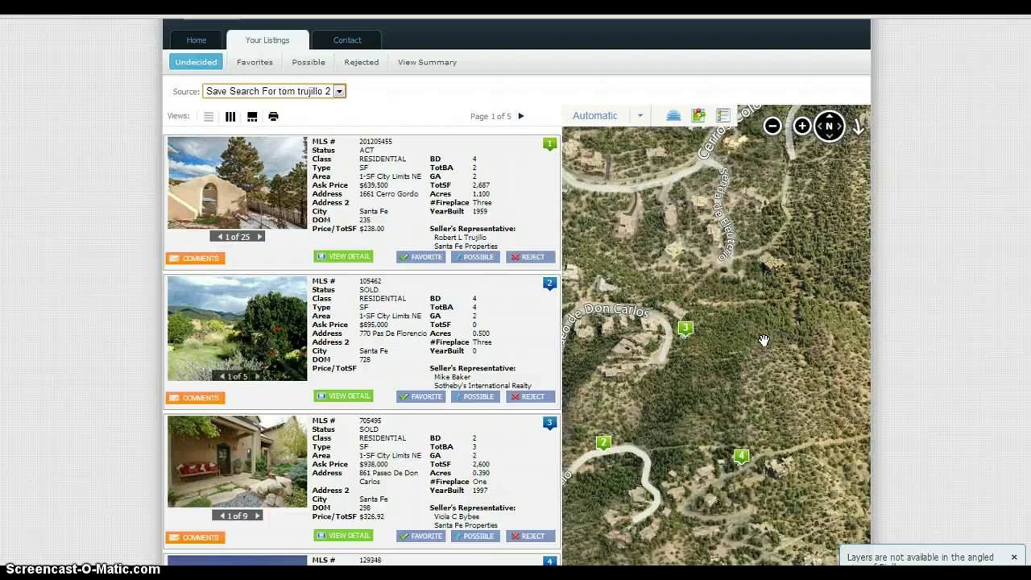
scroll(763, 340, "down", 1)
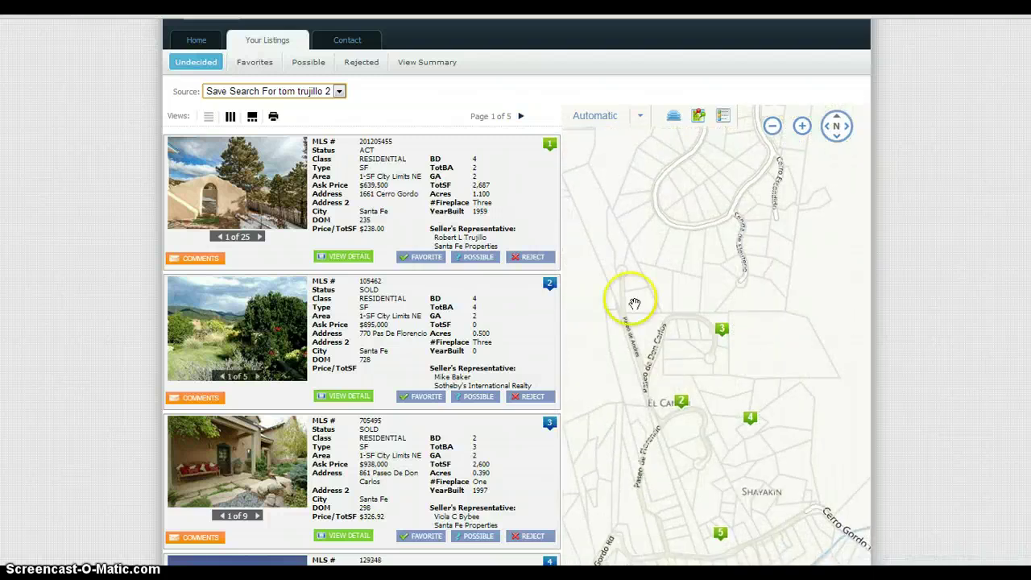
mouse_move(224, 197)
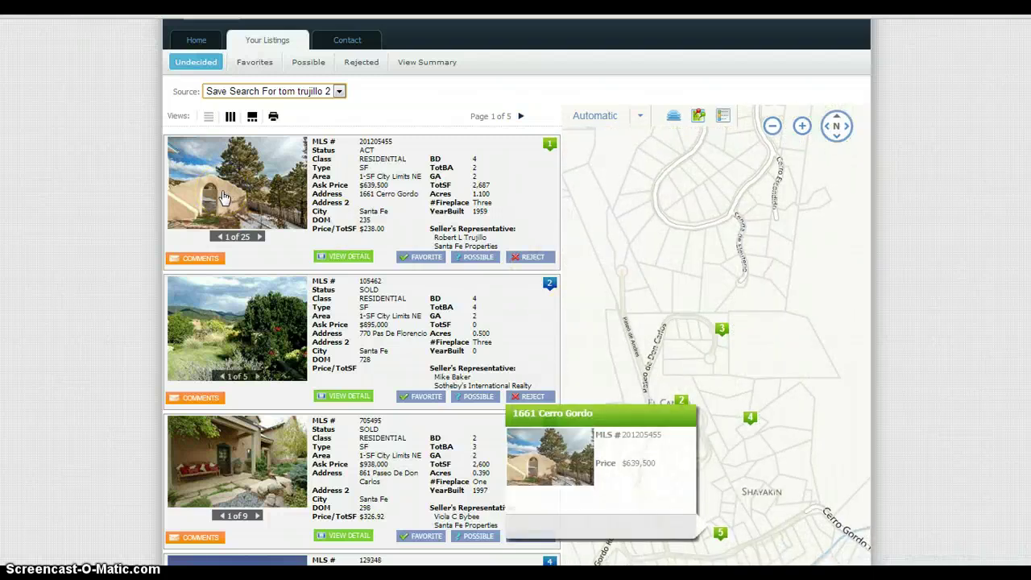
left_click(228, 351)
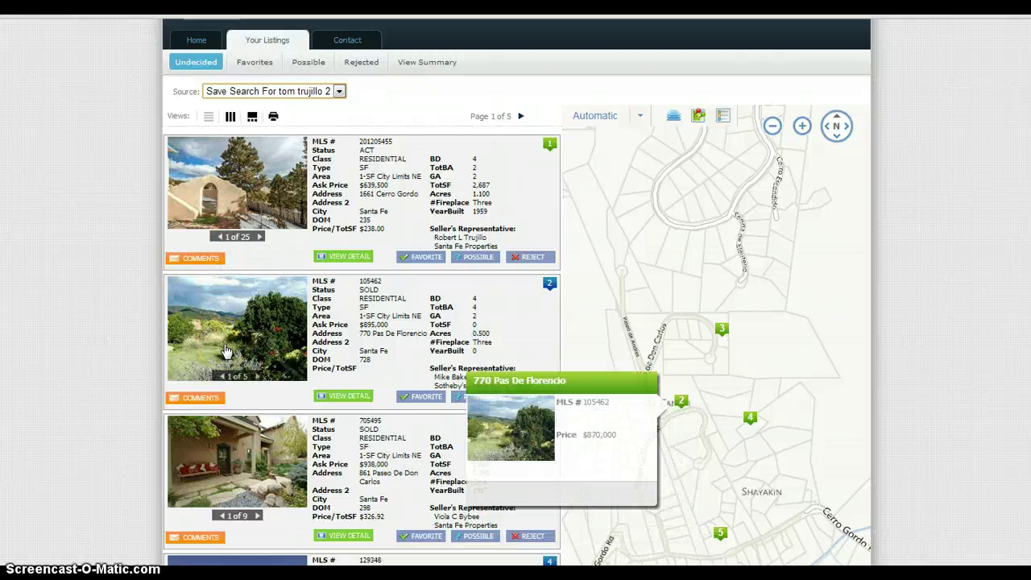
mouse_move(226, 456)
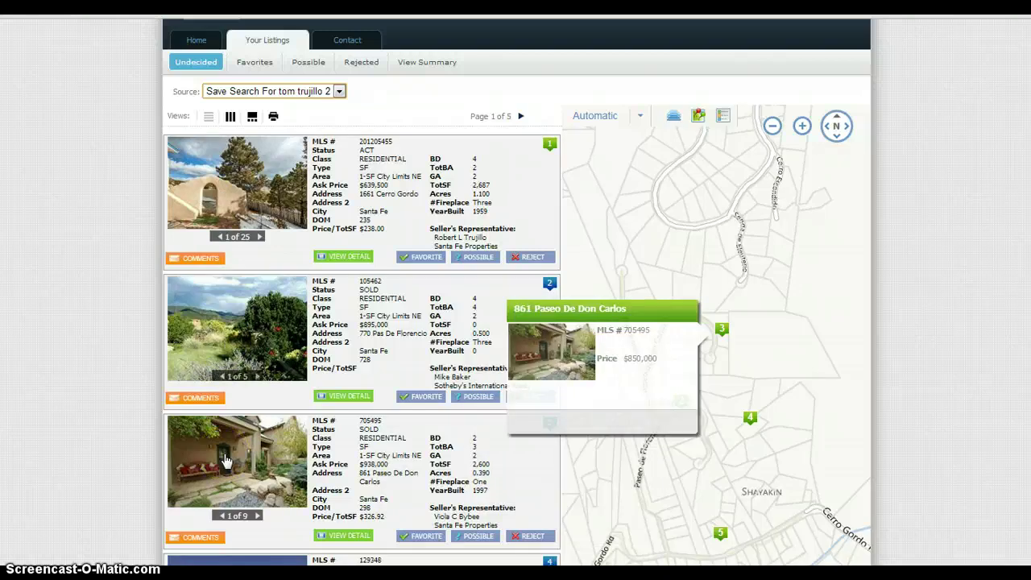
left_click(241, 192)
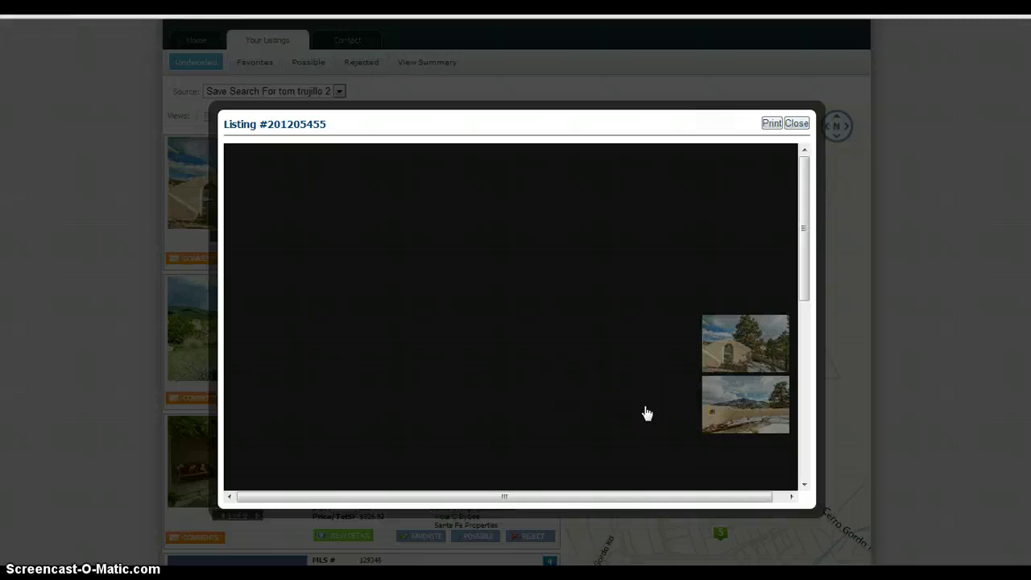
- Page through listing #201205455's photos to 4 of 25, then close its detail window
left_click(740, 340)
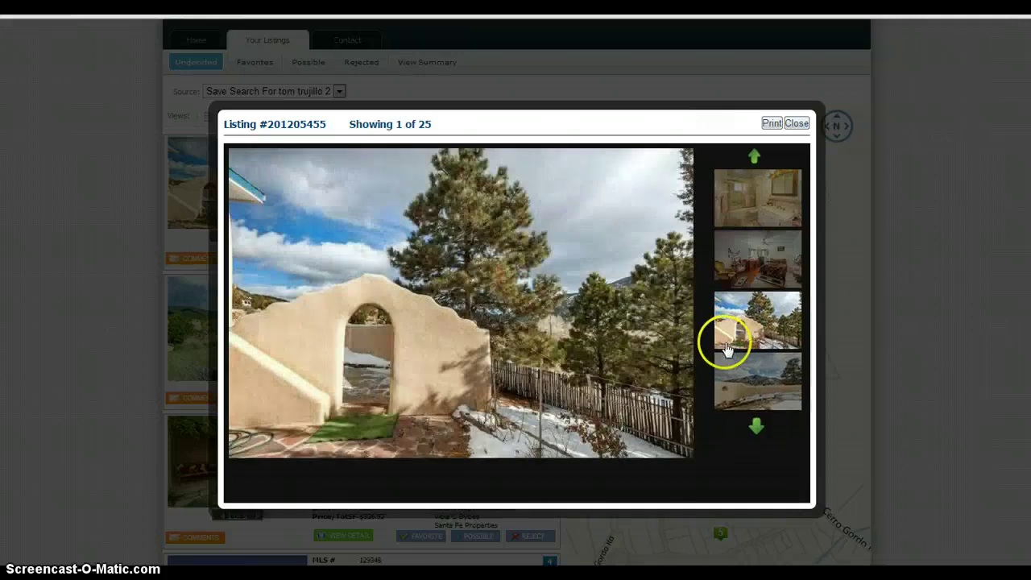
left_click(679, 323)
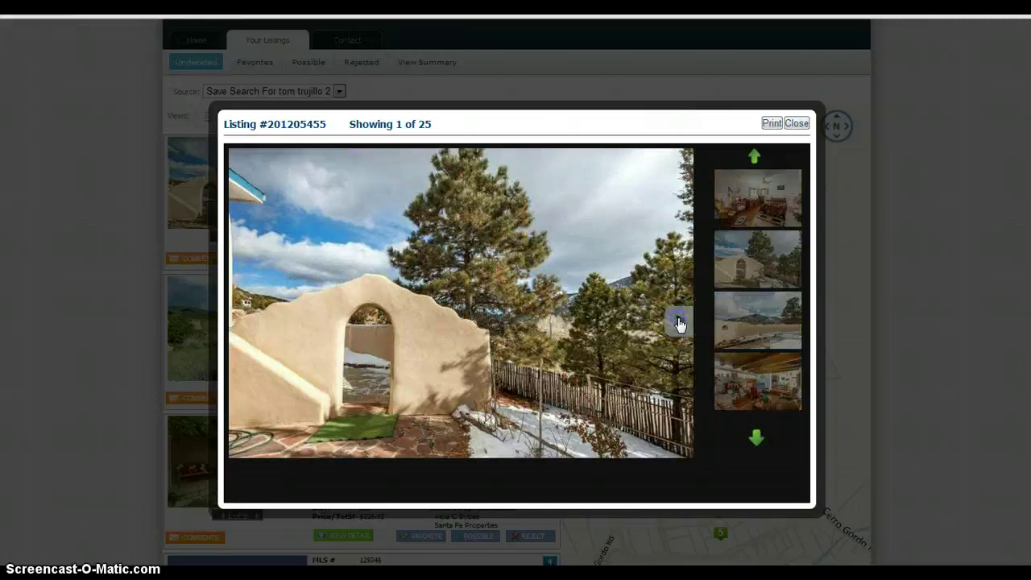
left_click(680, 323)
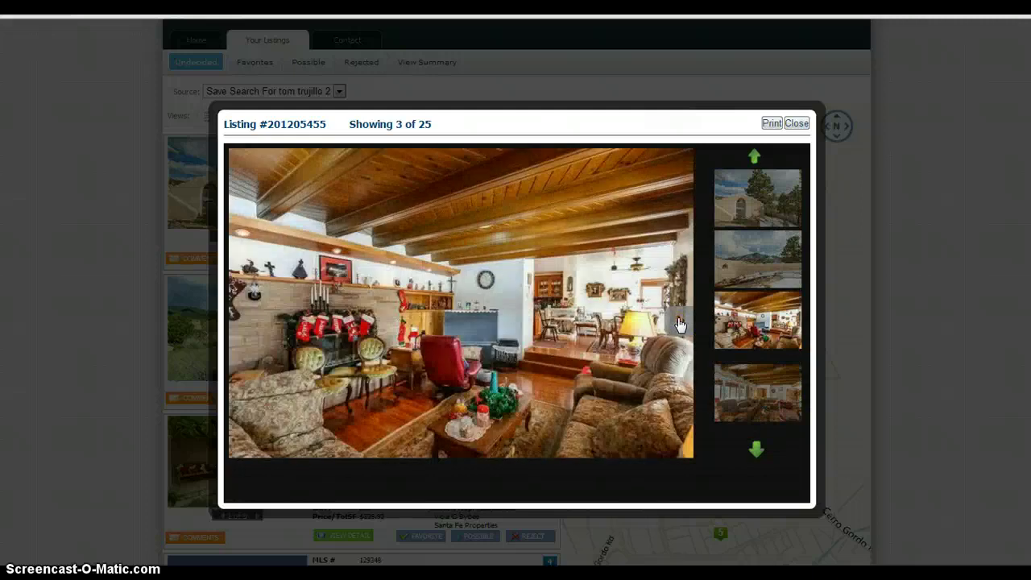
left_click(679, 323)
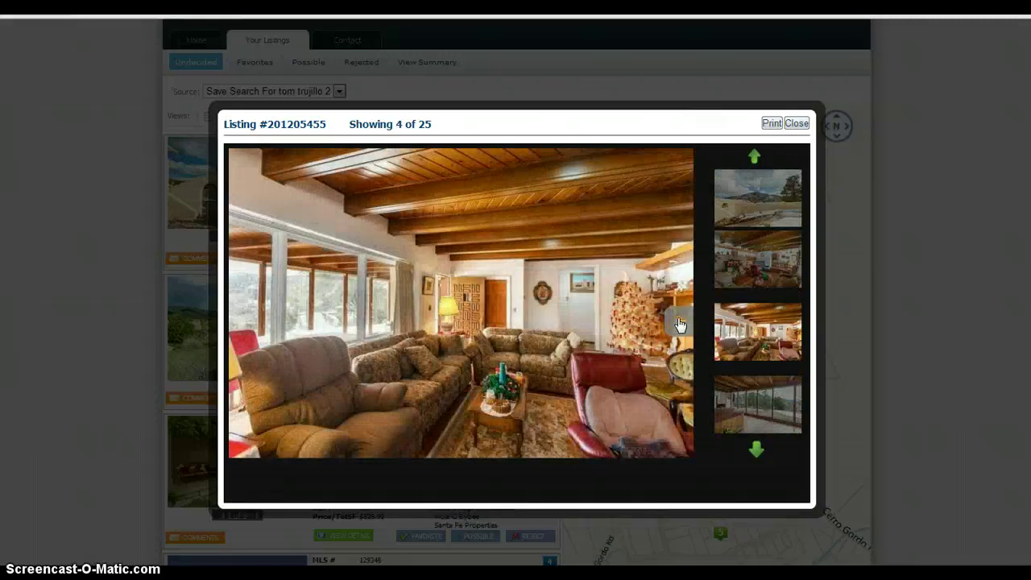
left_click(796, 124)
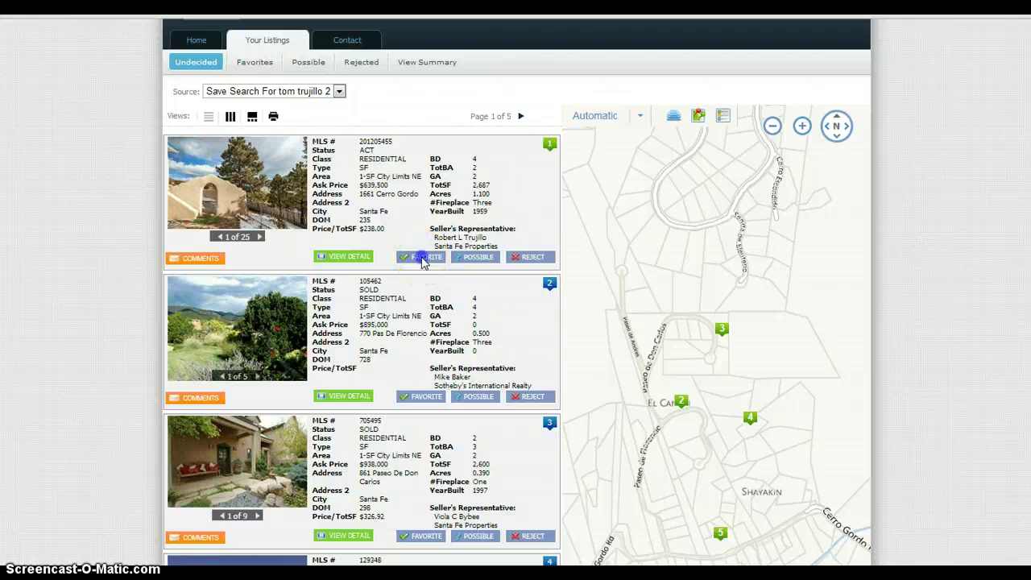
left_click(423, 258)
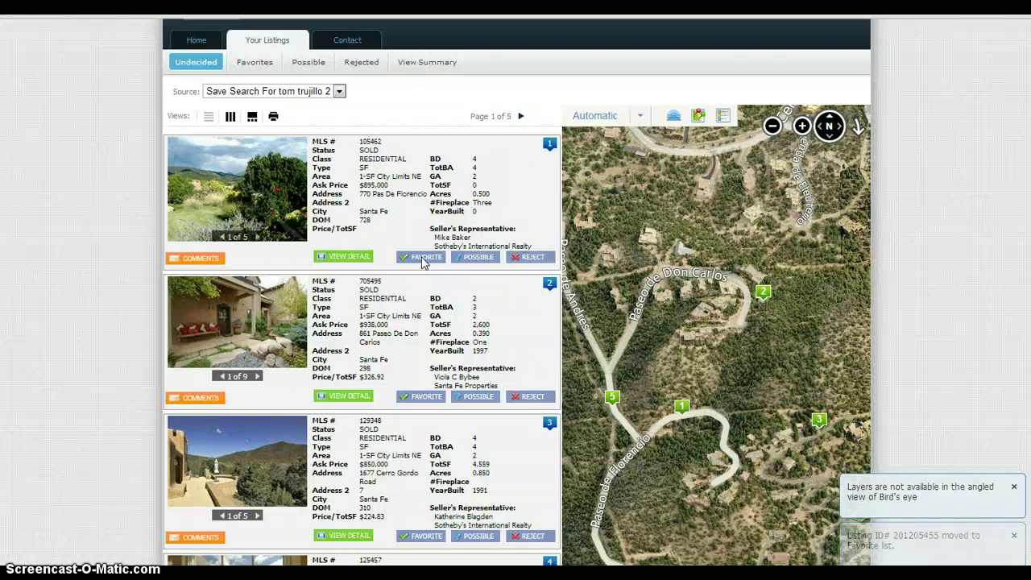
left_click(256, 64)
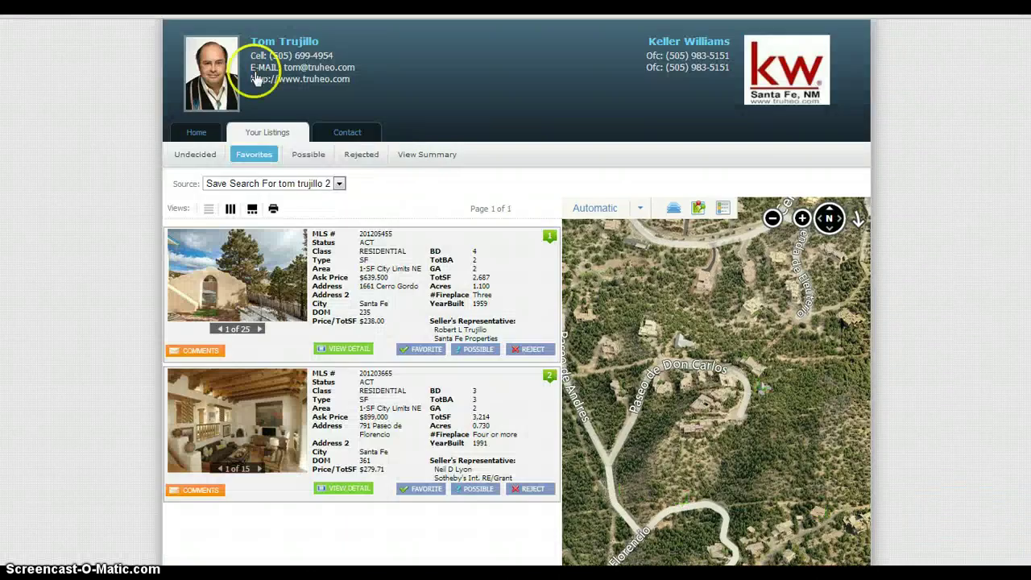
left_click(282, 427)
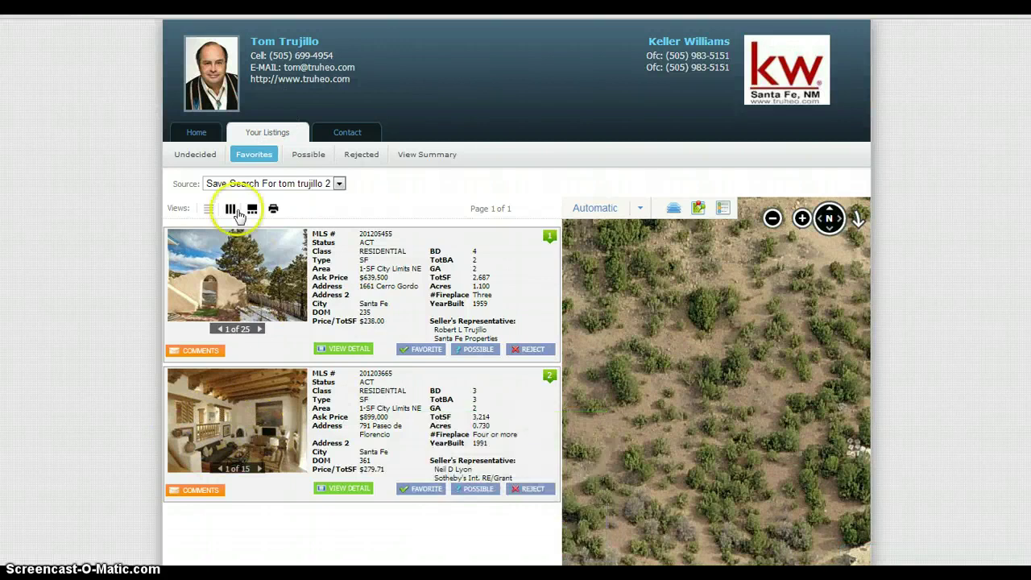
left_click(197, 156)
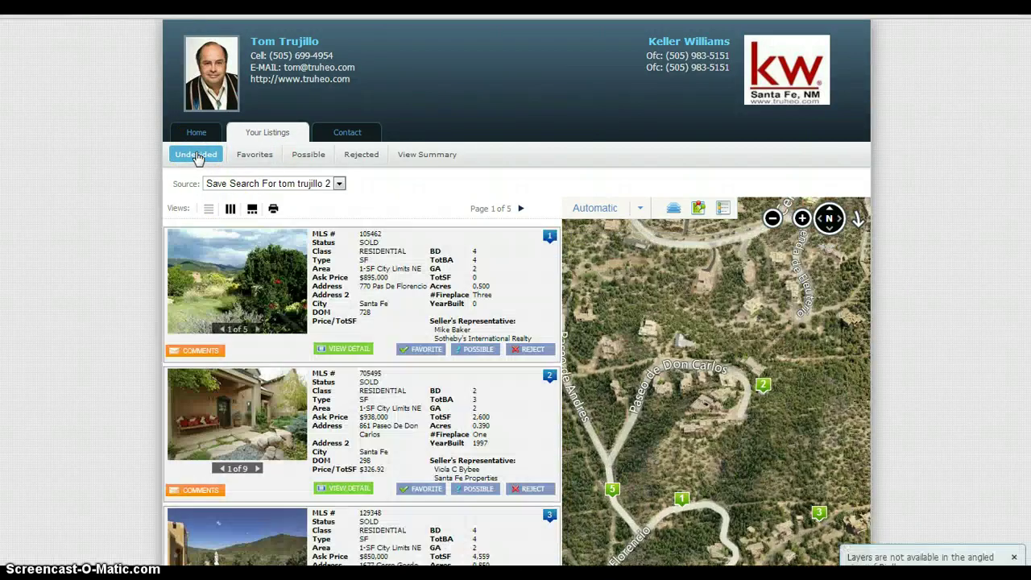
left_click(242, 282)
left_click(268, 383)
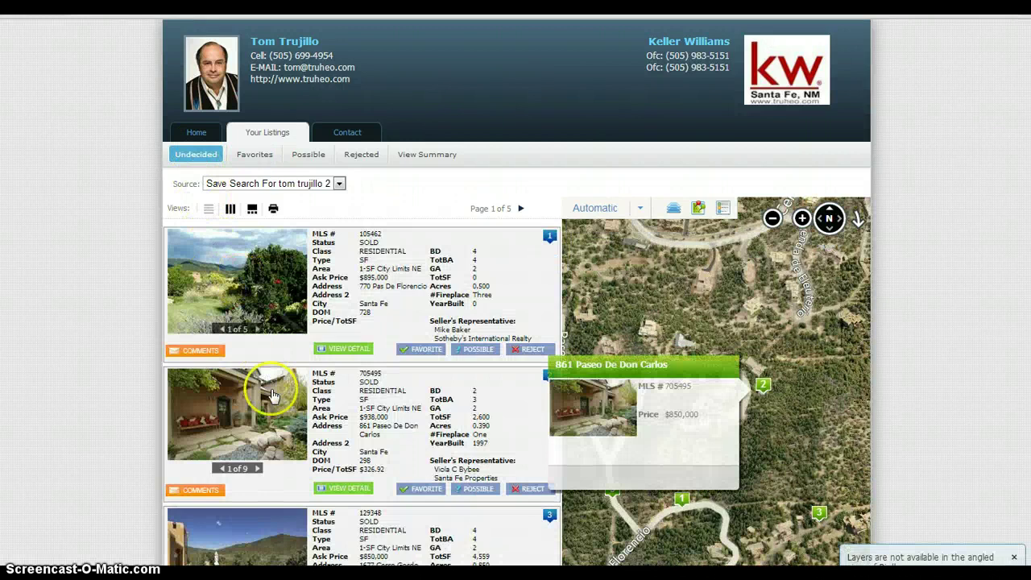
scroll(266, 419, "down", 5)
scroll(271, 394, "down", 2)
left_click(270, 395)
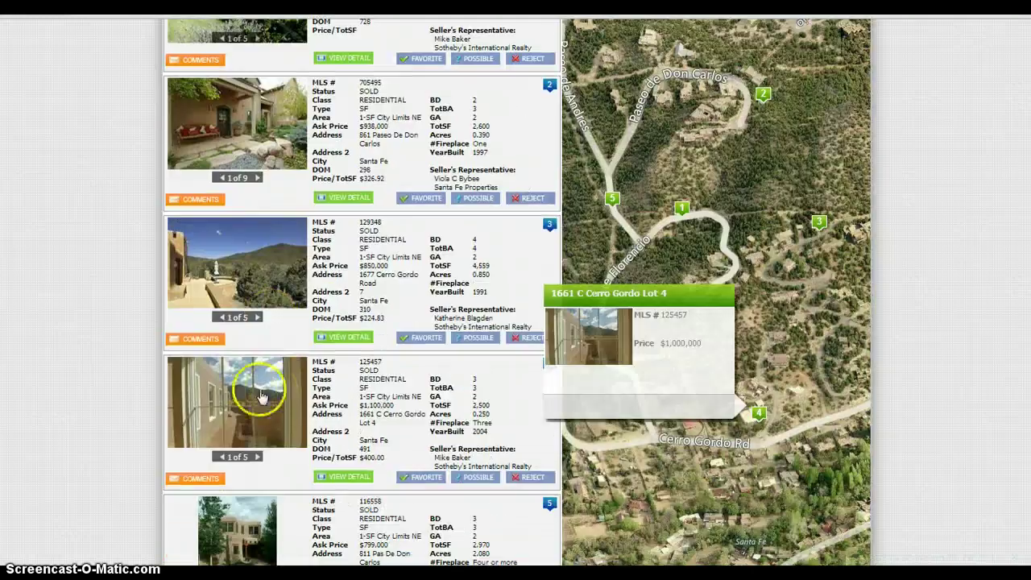
left_click(240, 414)
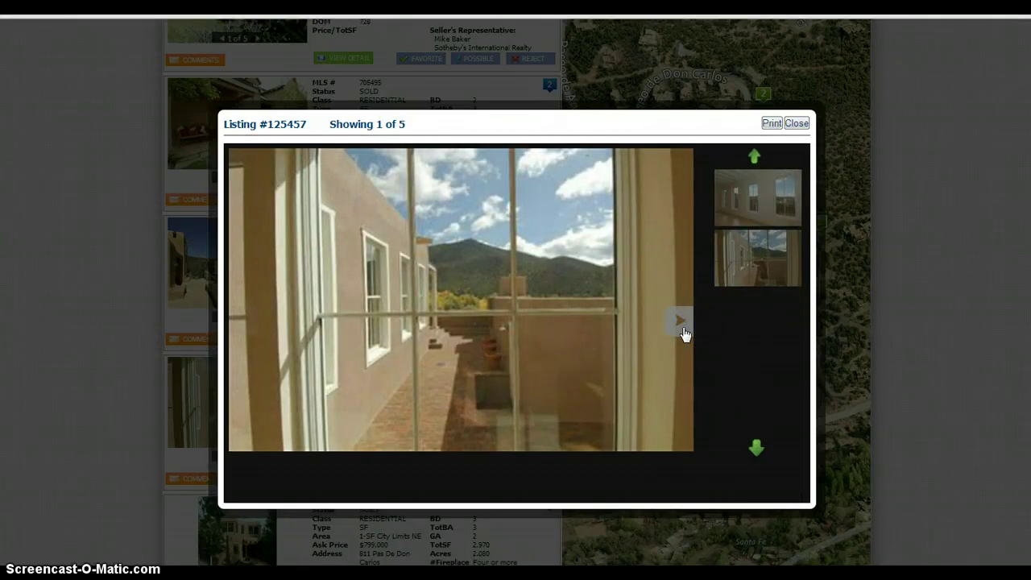
left_click(681, 324)
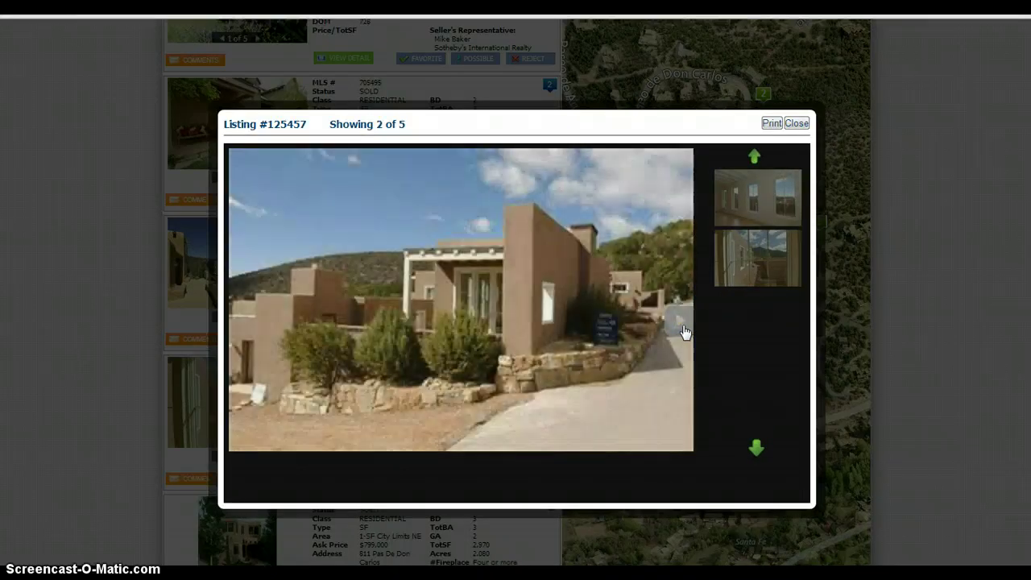
left_click(748, 257)
left_click(796, 123)
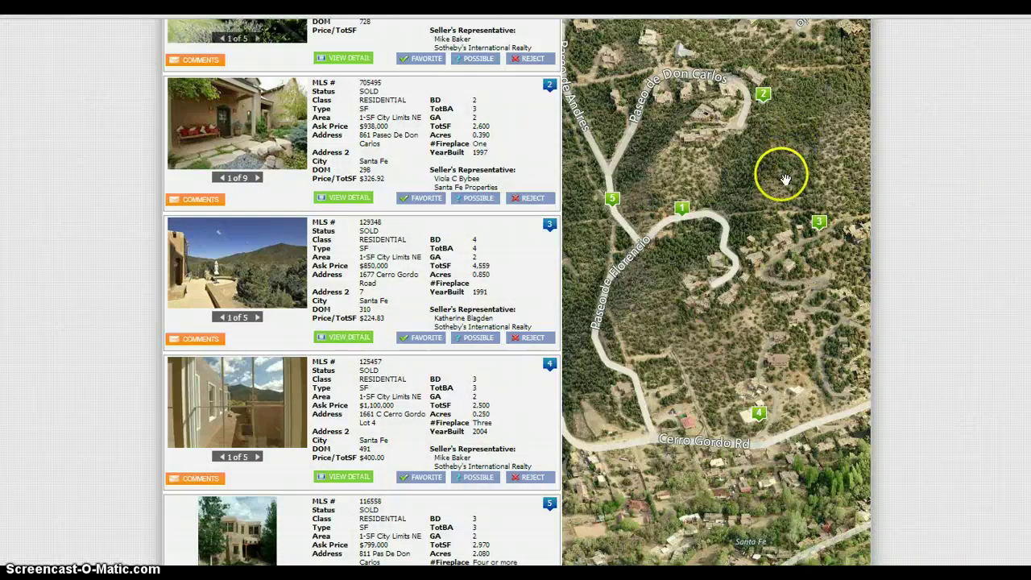
- Reject listing 125457, mark 129348 as Possible, and reject 114460 from the Undecided list
left_click(522, 478)
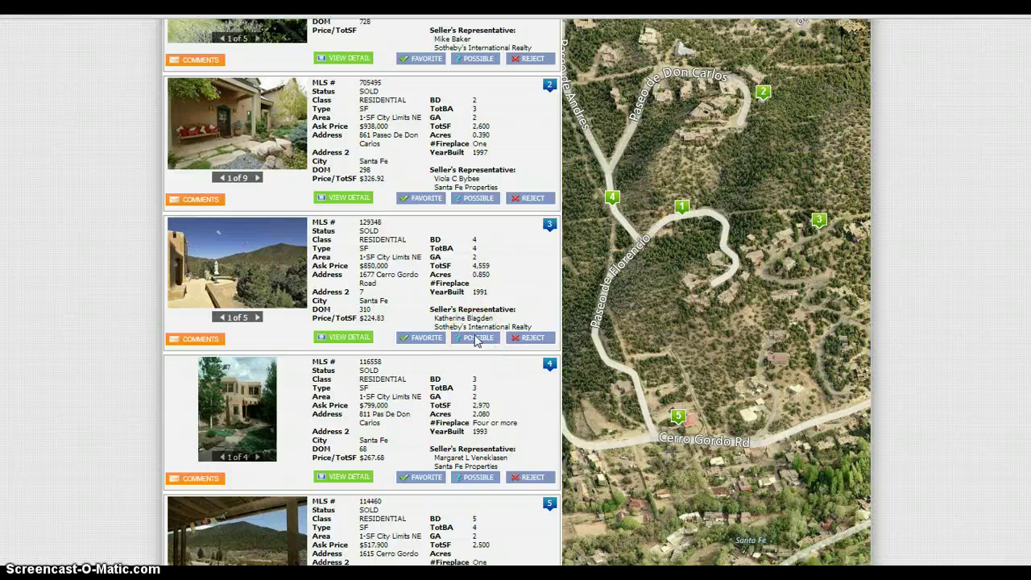
left_click(476, 338)
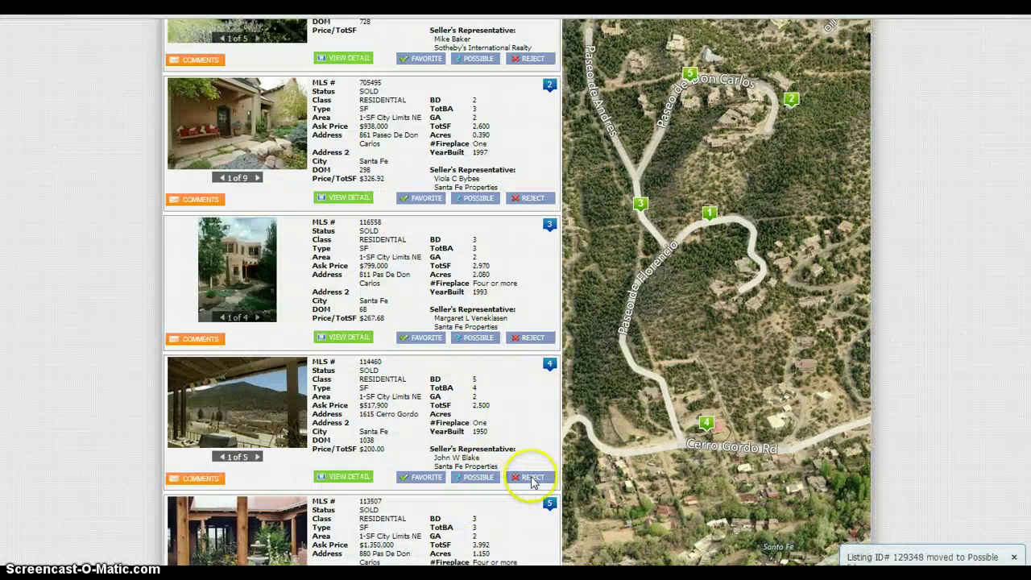
left_click(531, 477)
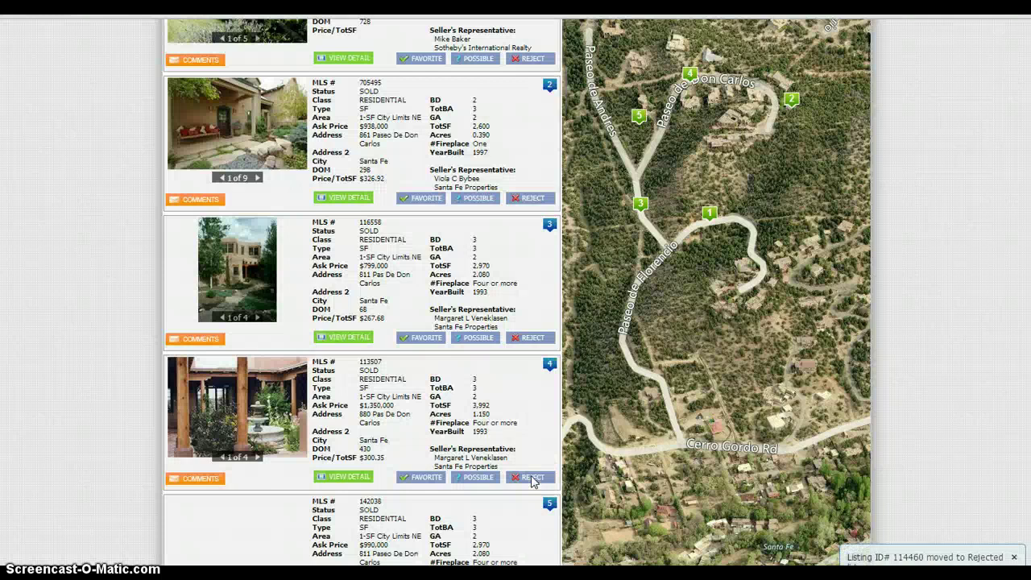
scroll(725, 435, "up", 3)
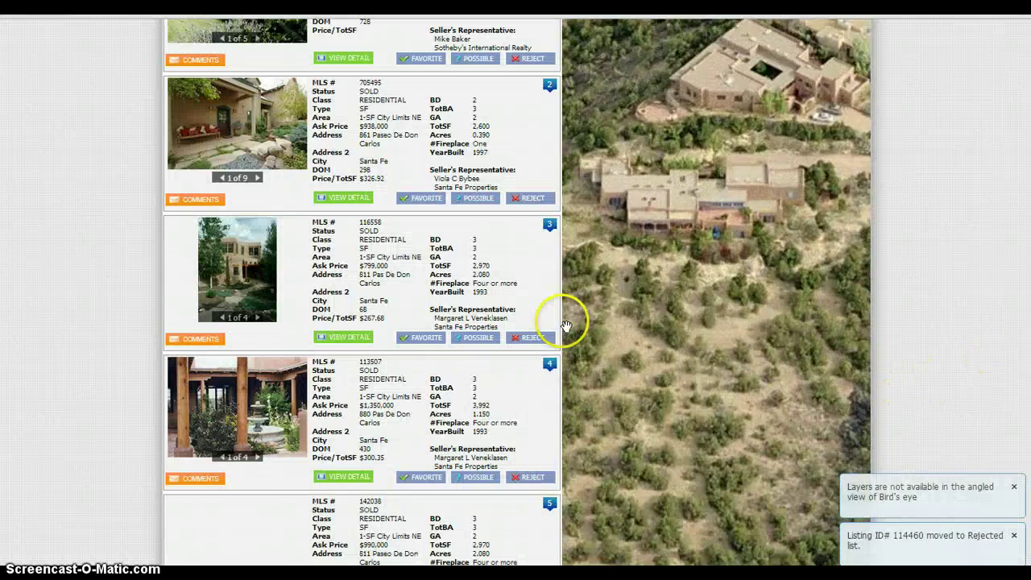
scroll(529, 246, "down", 1)
scroll(515, 290, "up", 4)
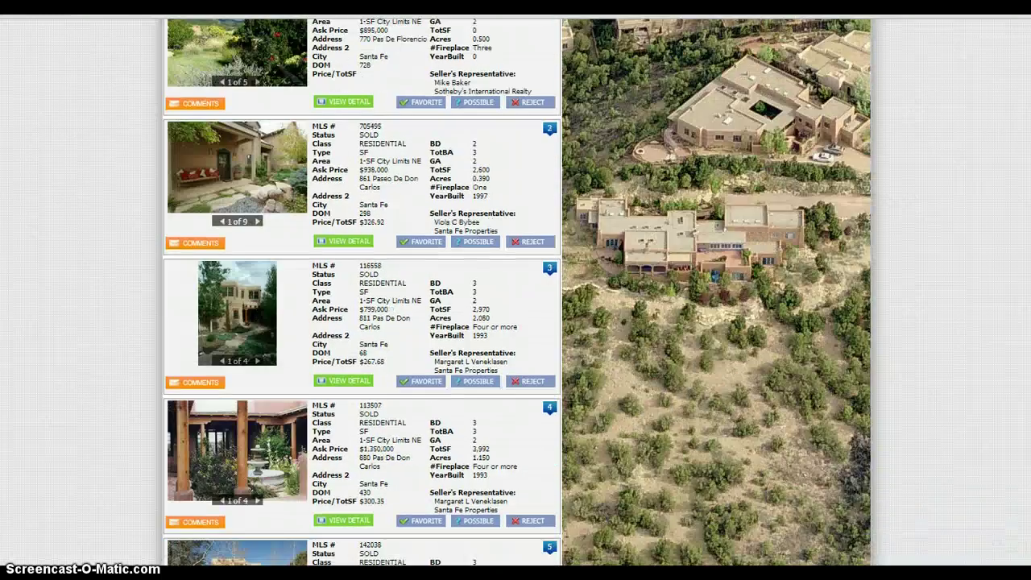
scroll(516, 290, "up", 1)
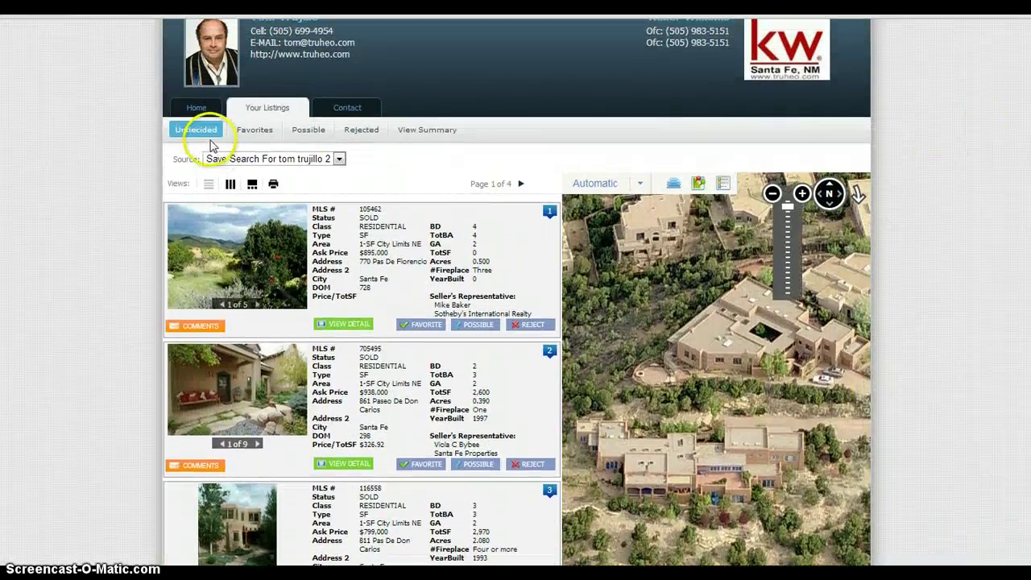
- Check the Favorites, Possible and Rejected lists in turn, then go to the Home page
left_click(255, 130)
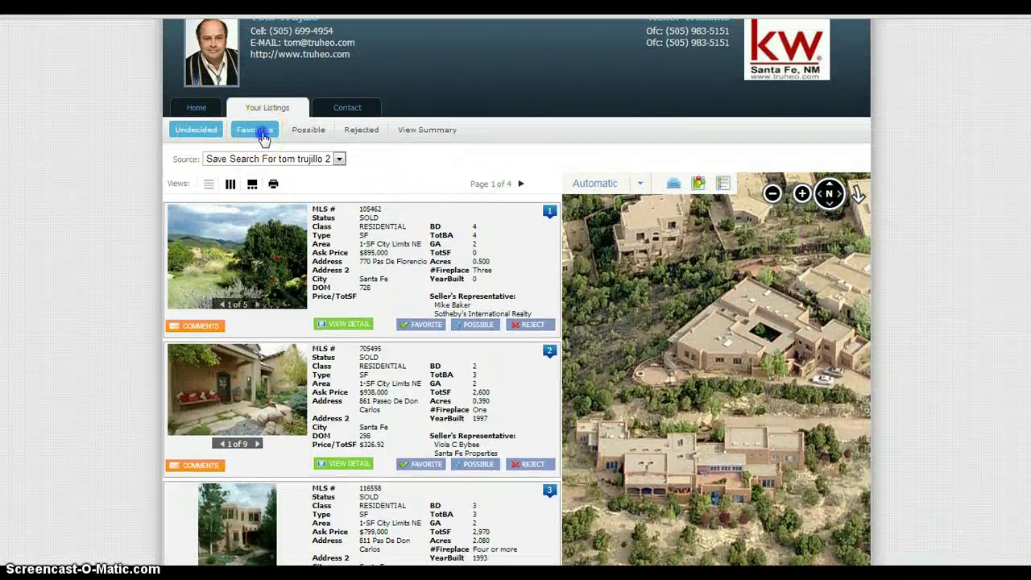
left_click(299, 157)
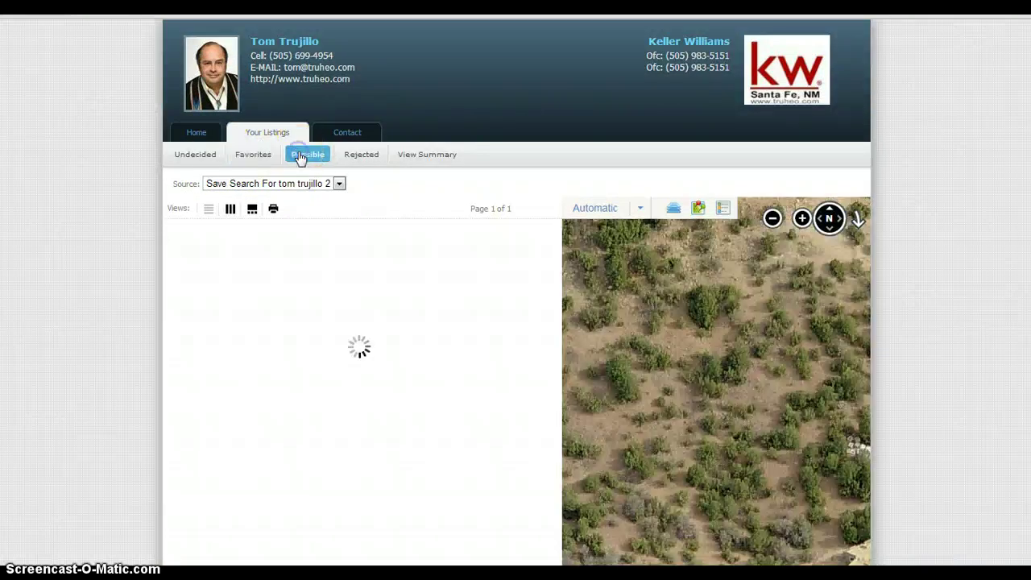
left_click(347, 153)
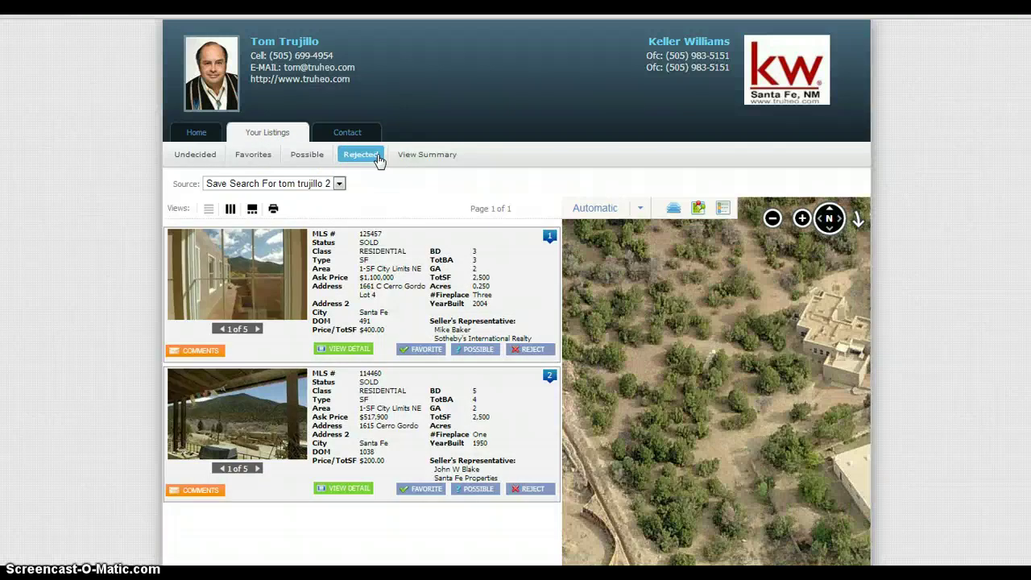
left_click(211, 138)
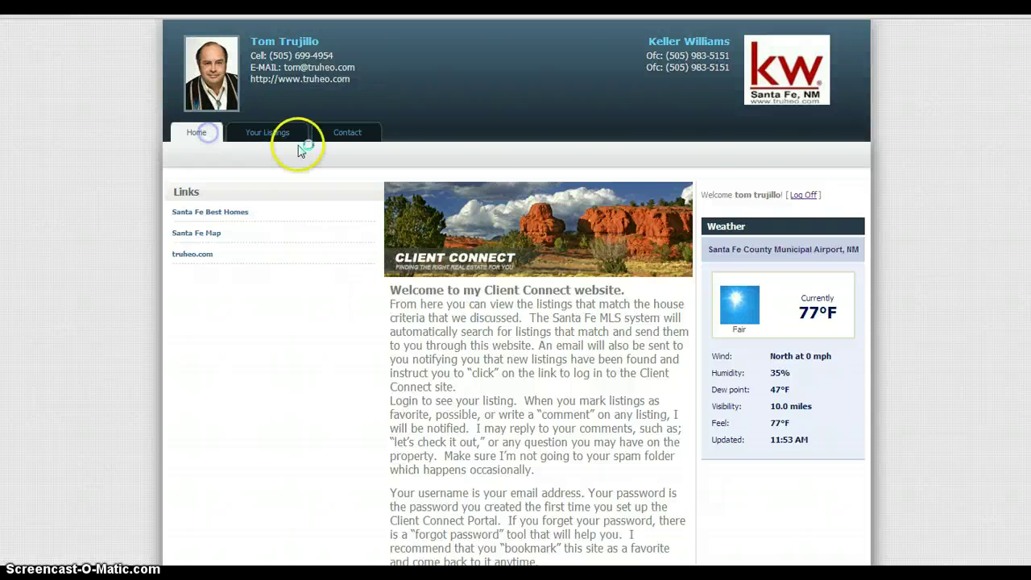
- Open the Contact Me form and type 'Hey please schedule some showings.' in the Body
left_click(266, 138)
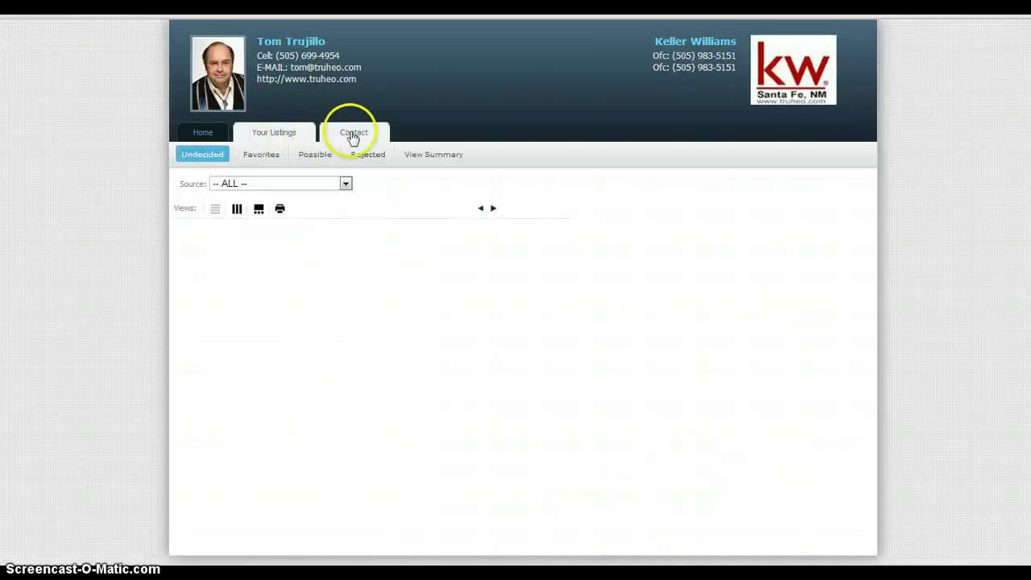
left_click(352, 134)
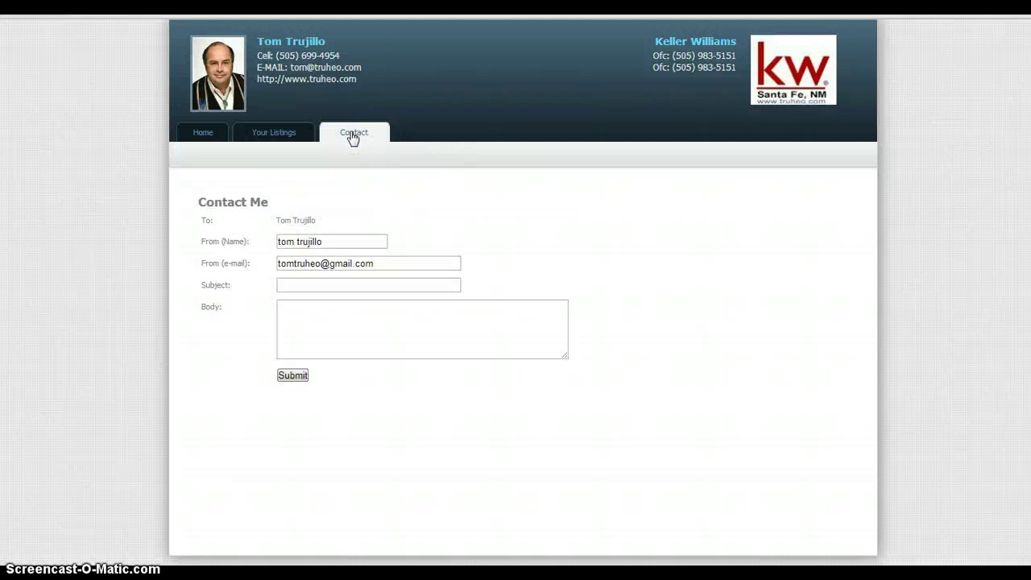
left_click(338, 316)
type("H")
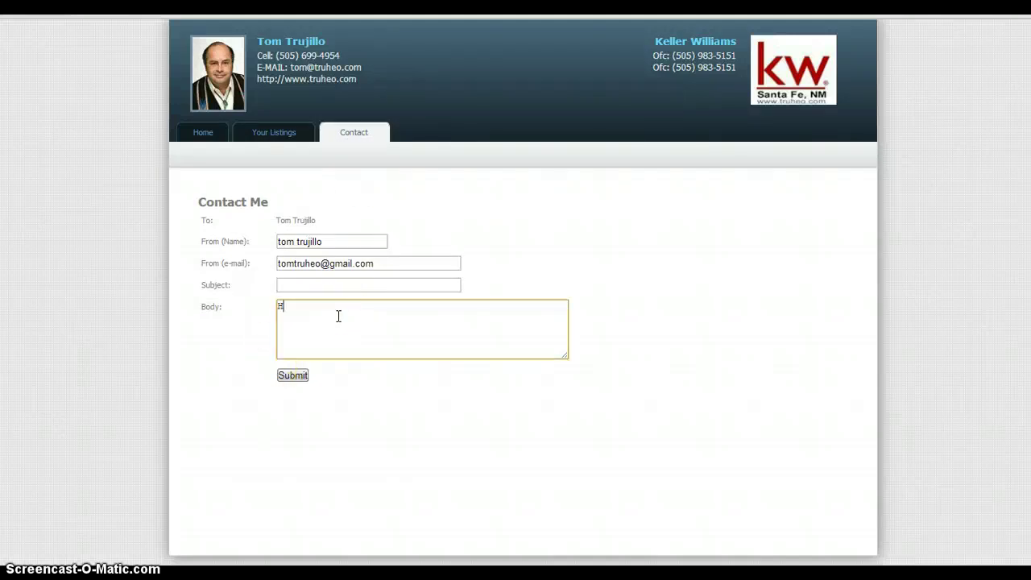
type("ey please schedule some showing.")
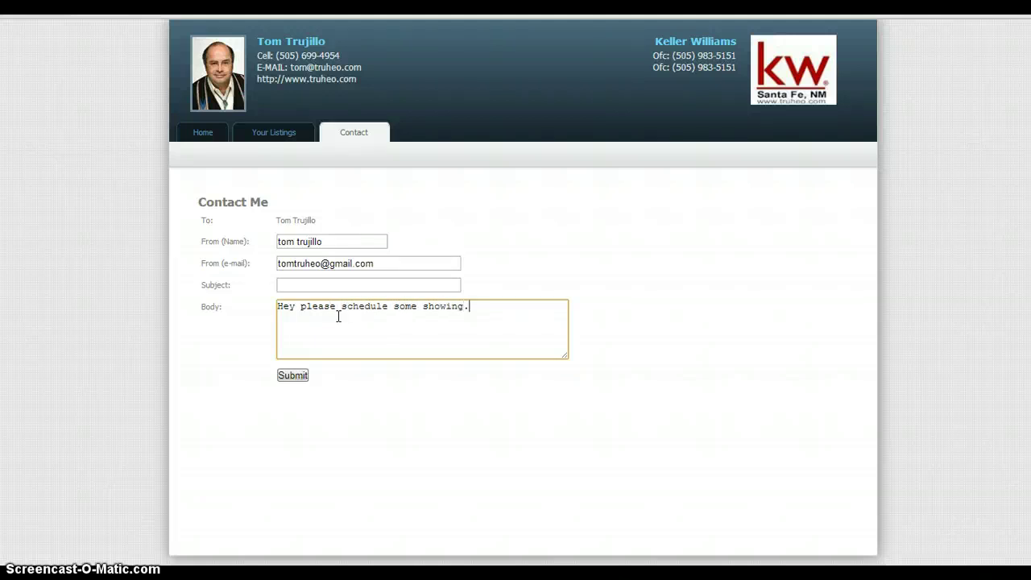
type("gs.")
key("BackSpace")
- Submit the message to the agent and open the Santa Fe 2013 Zoning Map from the Links panel
type("s.")
left_click(295, 376)
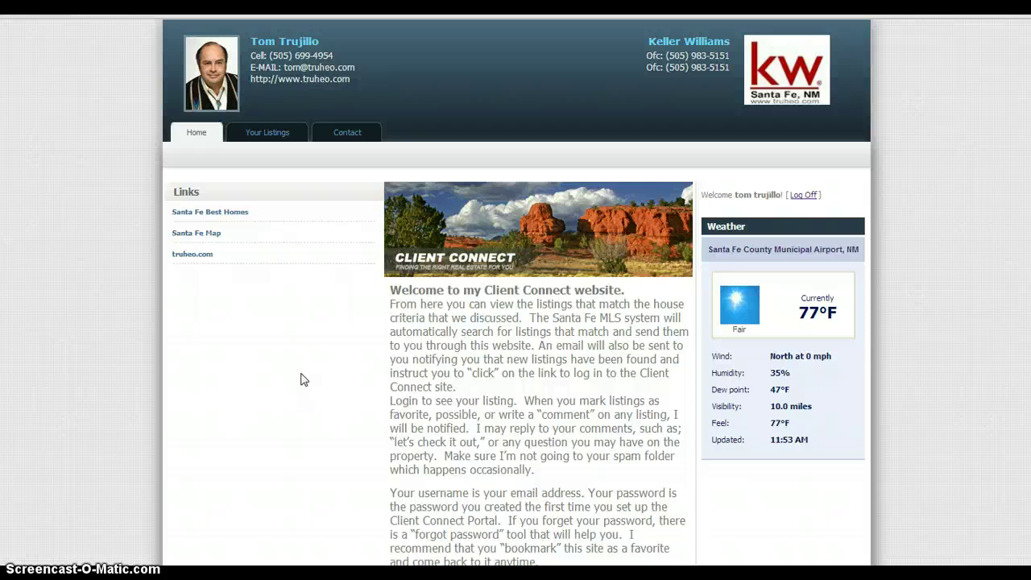
left_click(213, 216)
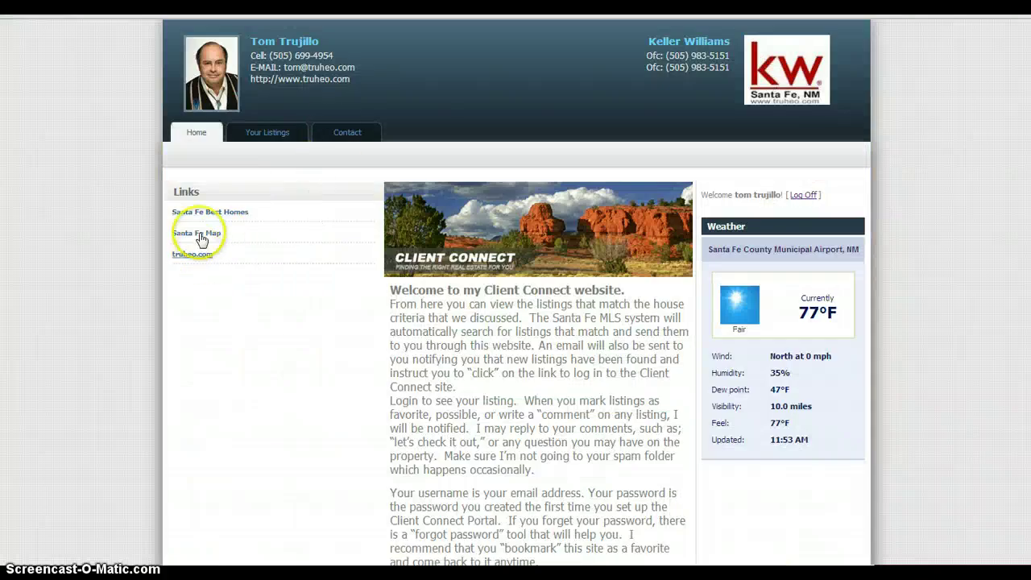
left_click(200, 235)
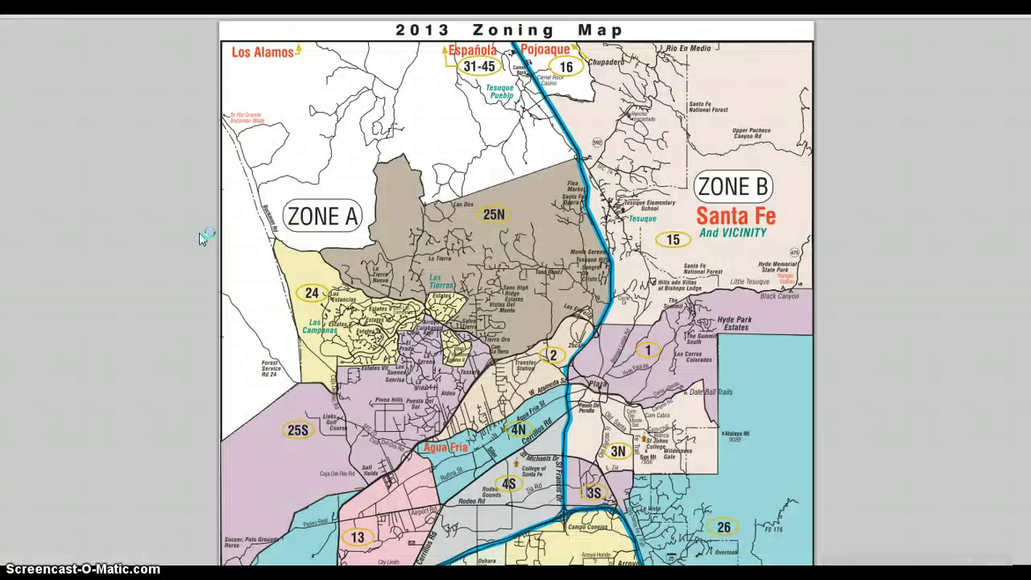